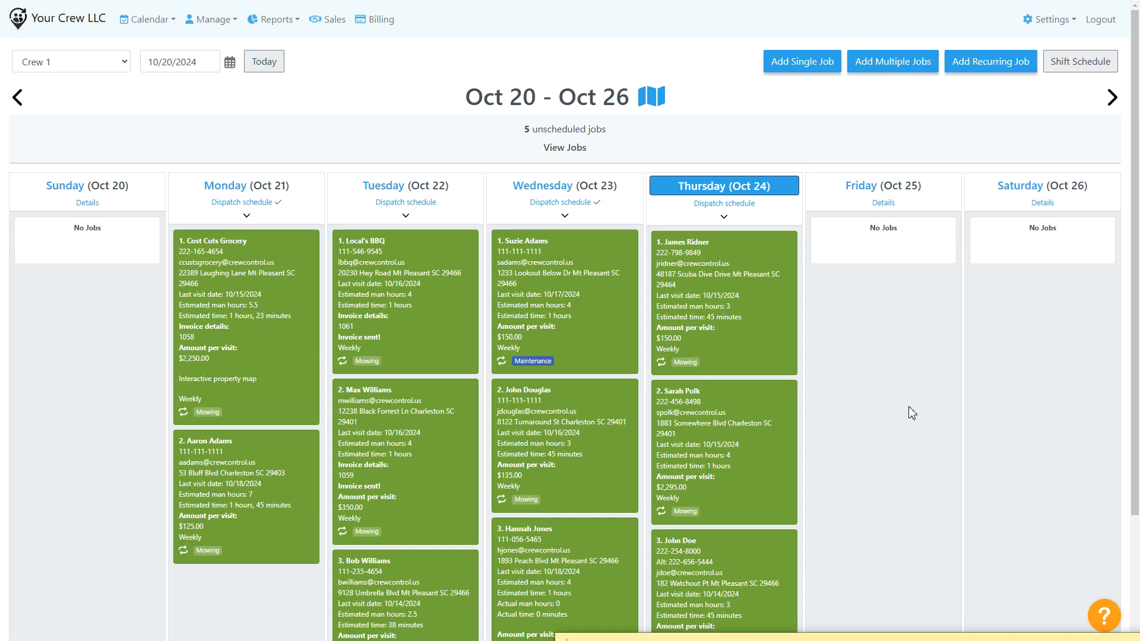
- Review the company name, logo, contact details, address and time zone in the Company Profile settings without changing them
{"action": "left_click", "coordinate": [1052, 23]}
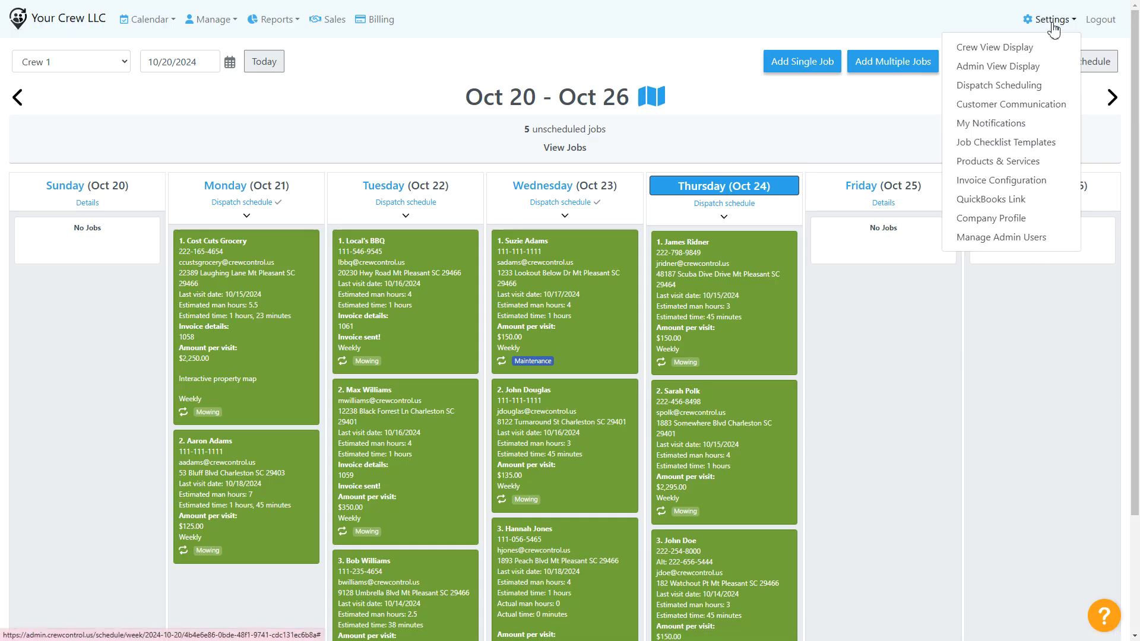
{"action": "left_click", "coordinate": [1000, 219]}
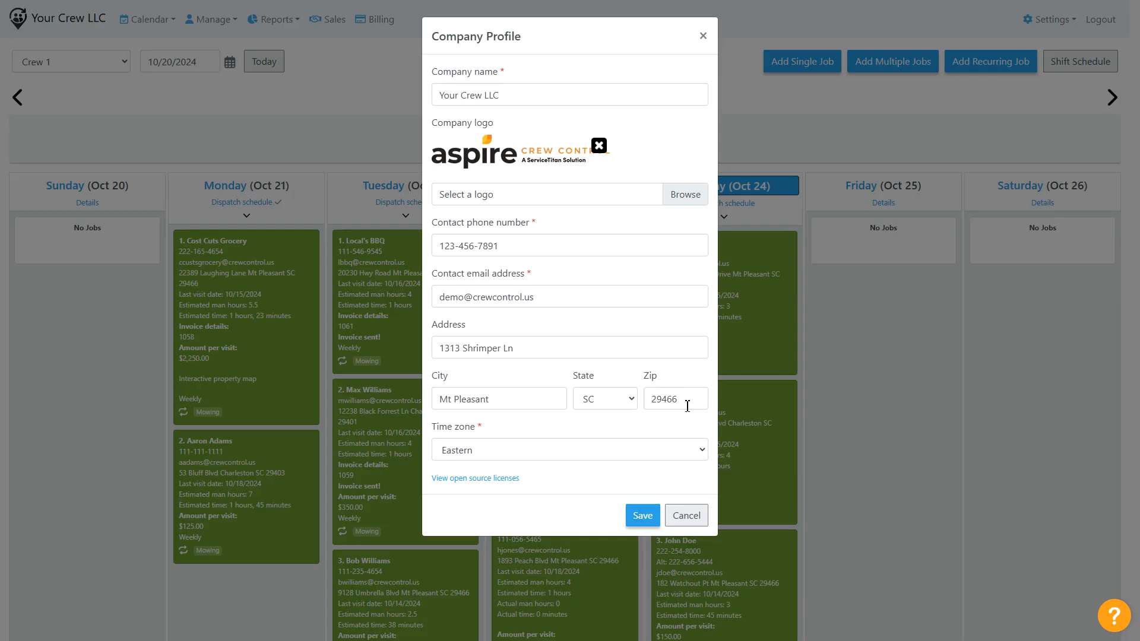
{"action": "left_click", "coordinate": [686, 515]}
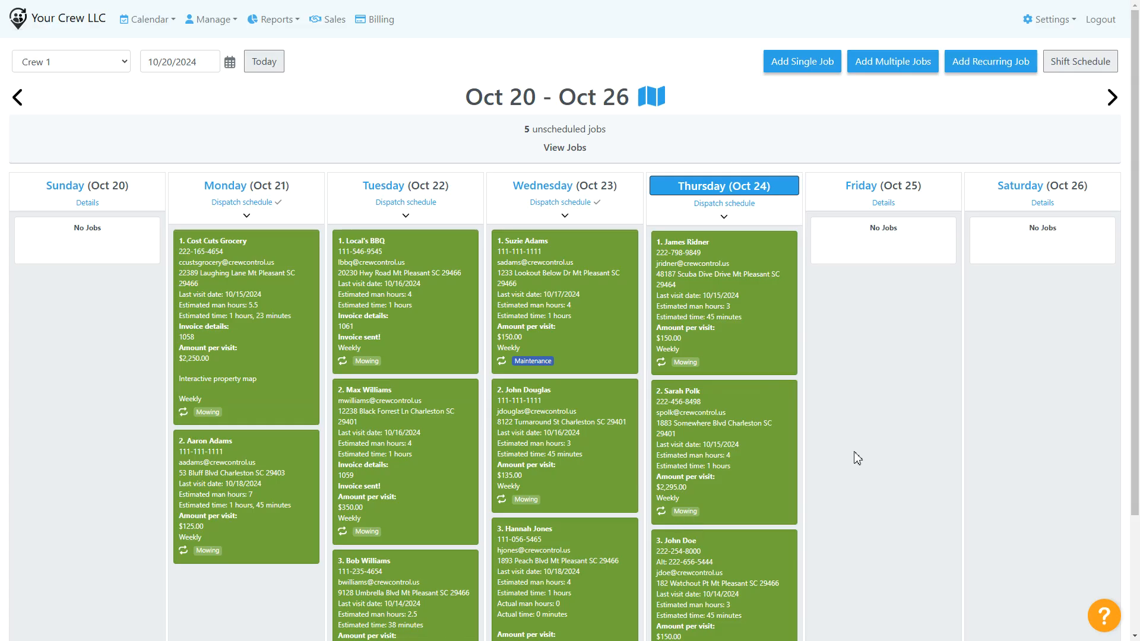
- Examine the Invoice Configuration defaults, including tax rate, due days, payment options, intro text personalization and footer text
{"action": "left_click", "coordinate": [1048, 19]}
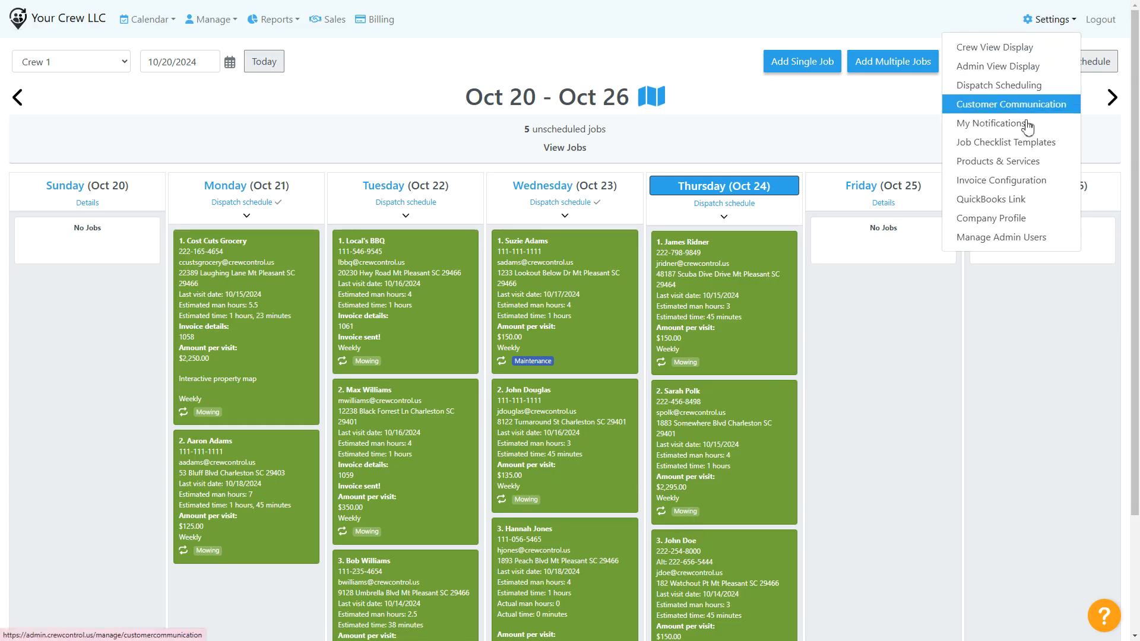
{"action": "left_click", "coordinate": [950, 181]}
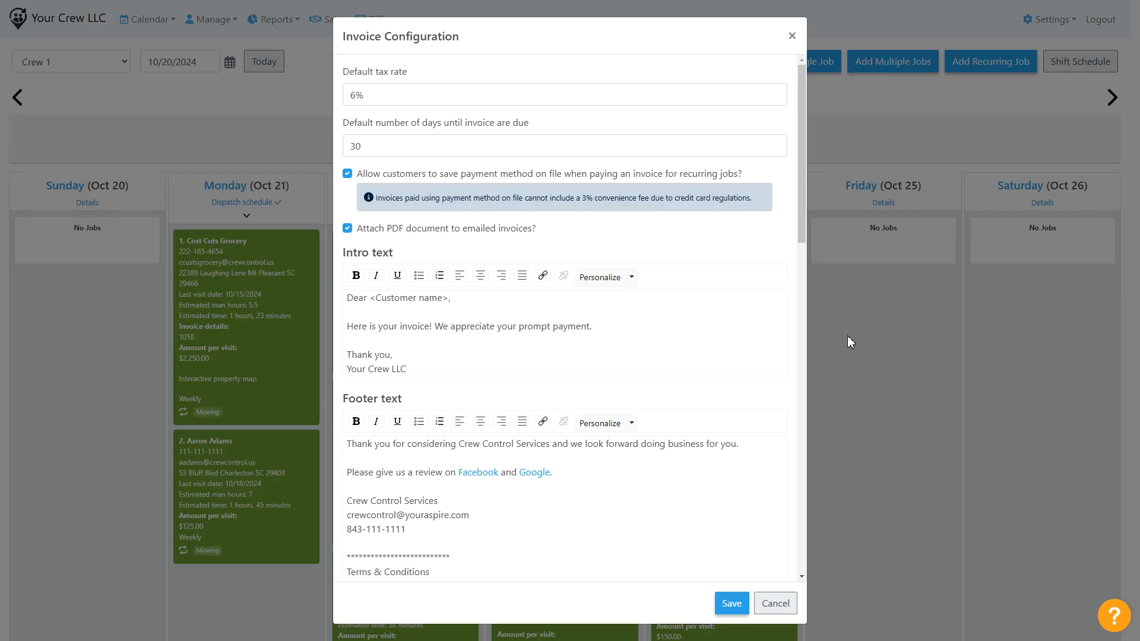
{"action": "left_click", "coordinate": [632, 279]}
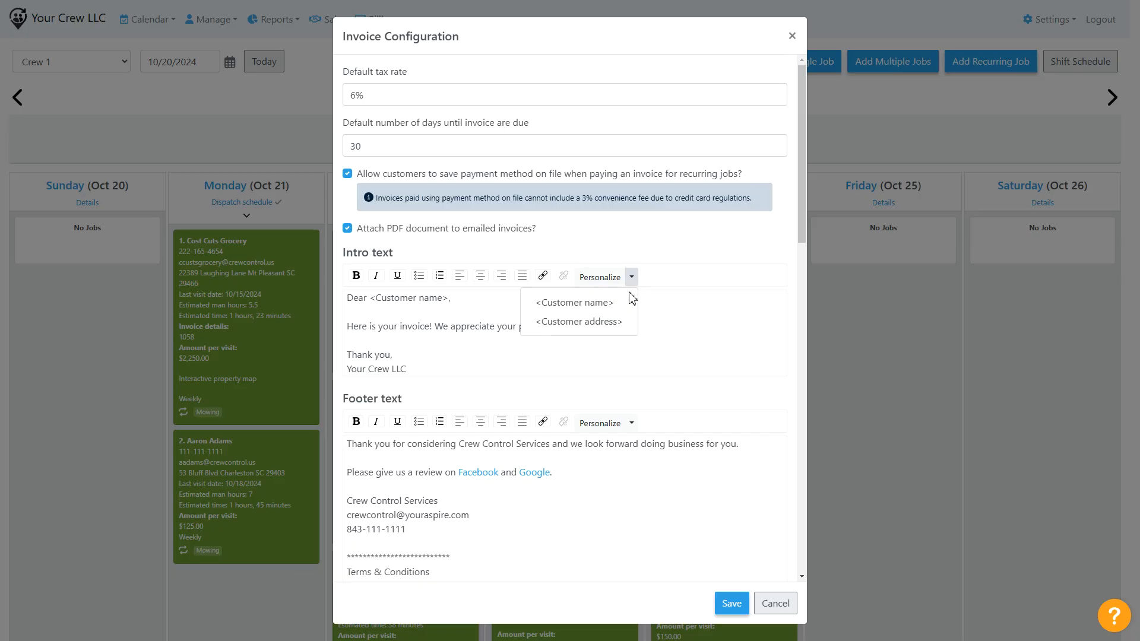
{"action": "left_click", "coordinate": [664, 278]}
{"action": "scroll", "coordinate": [641, 382], "scroll_direction": "down", "scroll_amount": 4}
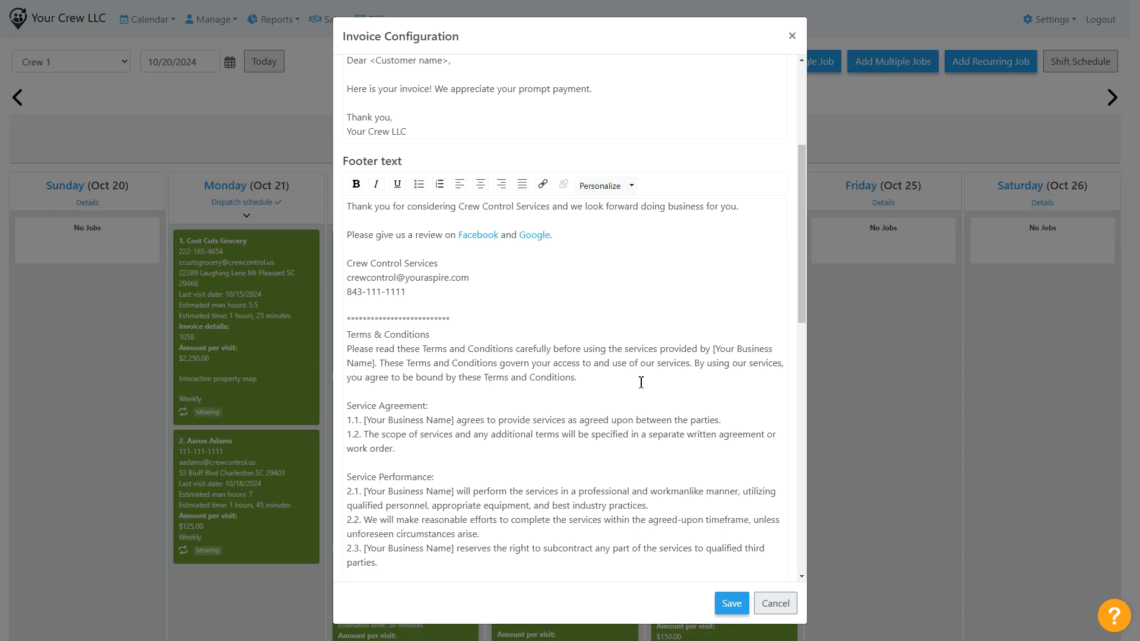
{"action": "left_click", "coordinate": [889, 350]}
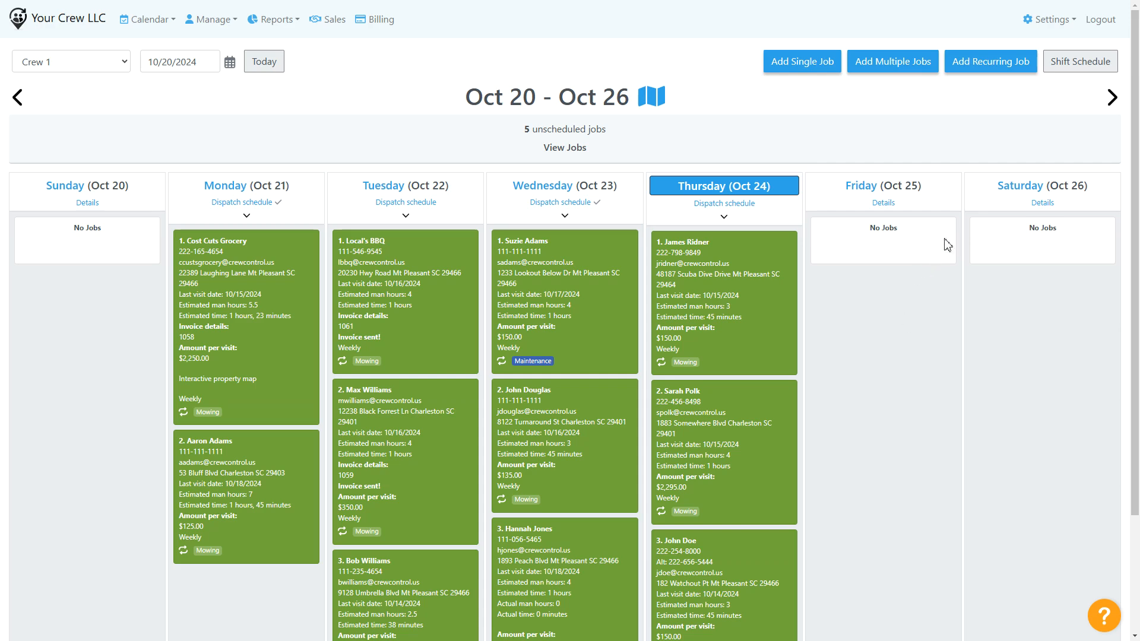
- Enable invoice reminder emails both before and after the due date in the Customer Communication settings, and save
{"action": "left_click", "coordinate": [1047, 20]}
{"action": "left_click", "coordinate": [1026, 109]}
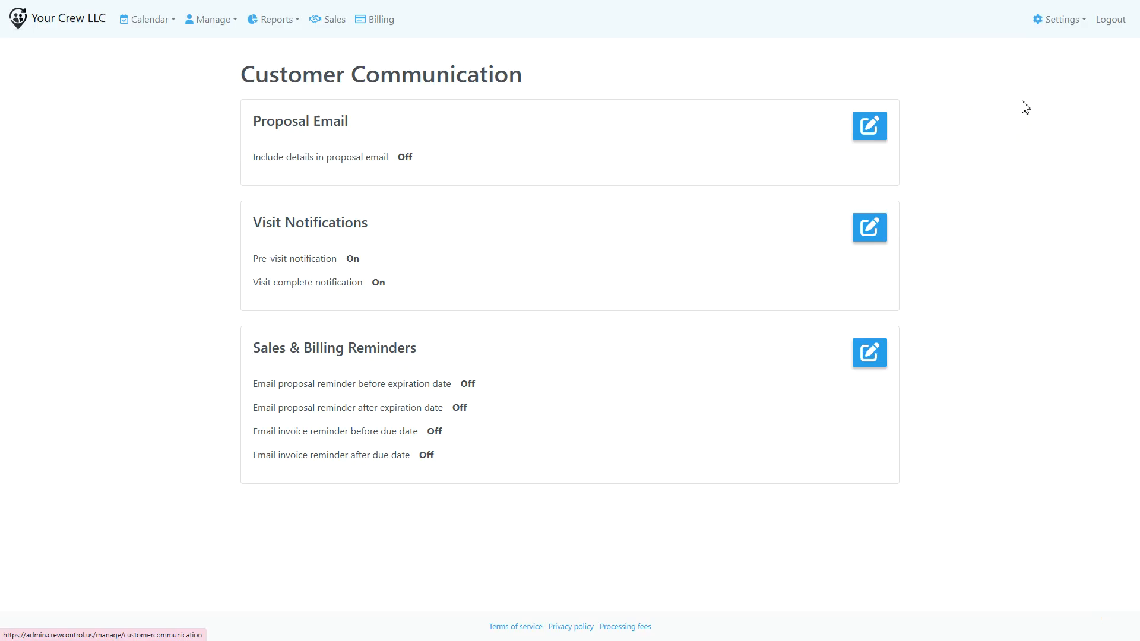
{"action": "left_click", "coordinate": [876, 353]}
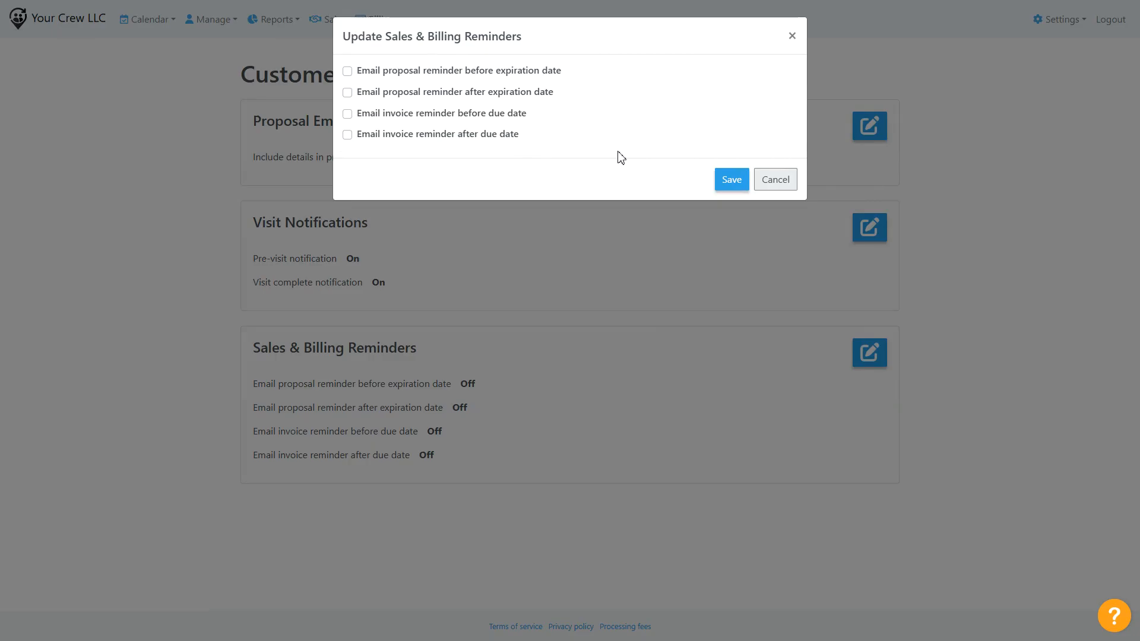
{"action": "left_click", "coordinate": [515, 119]}
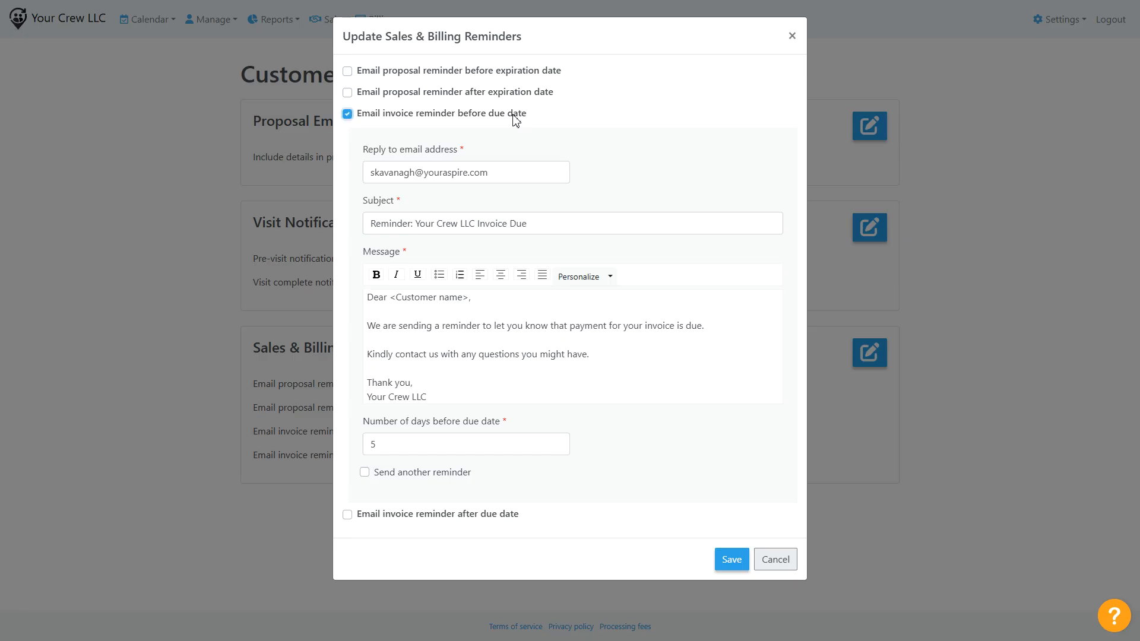
{"action": "left_click", "coordinate": [493, 518]}
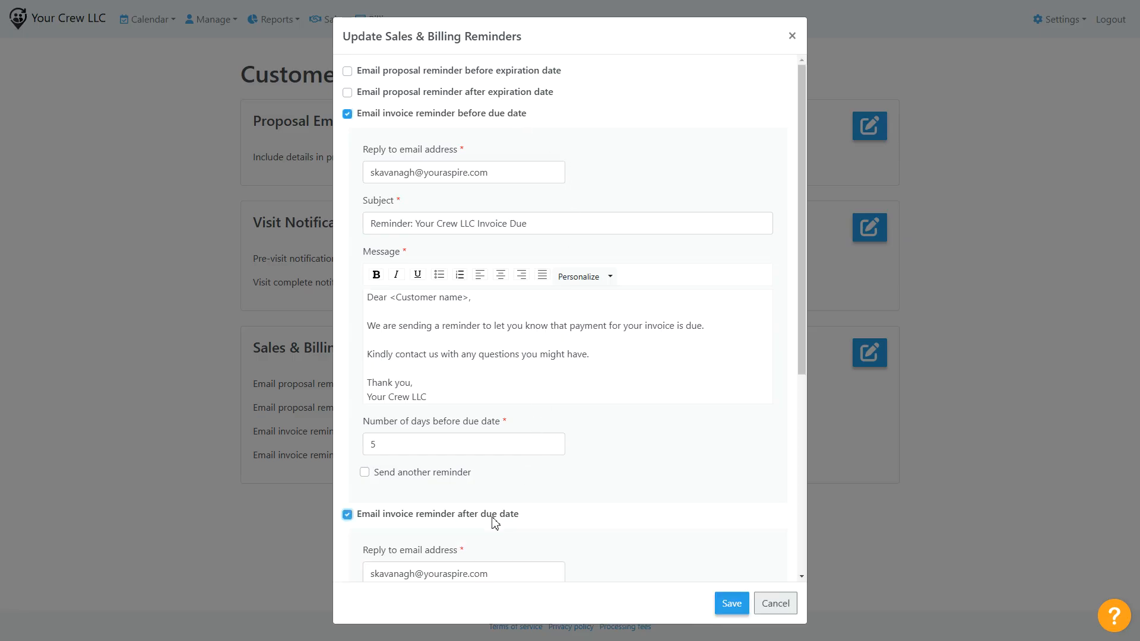
{"action": "scroll", "coordinate": [511, 517], "scroll_direction": "down", "scroll_amount": 5}
{"action": "scroll", "coordinate": [668, 477], "scroll_direction": "up", "scroll_amount": 2}
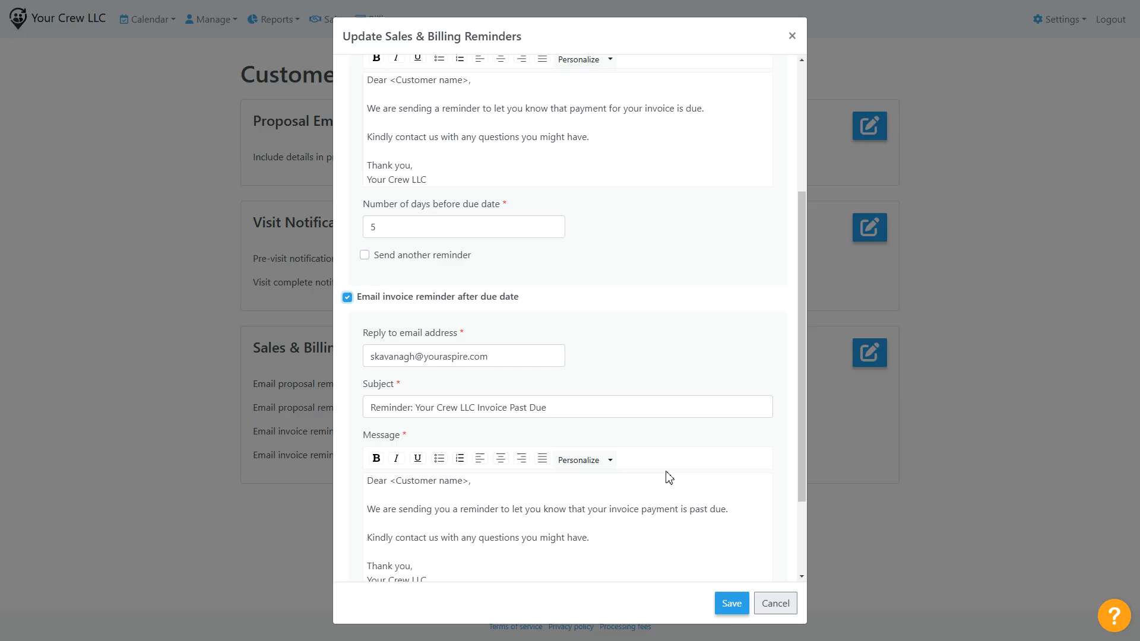
{"action": "scroll", "coordinate": [669, 478], "scroll_direction": "down", "scroll_amount": 1}
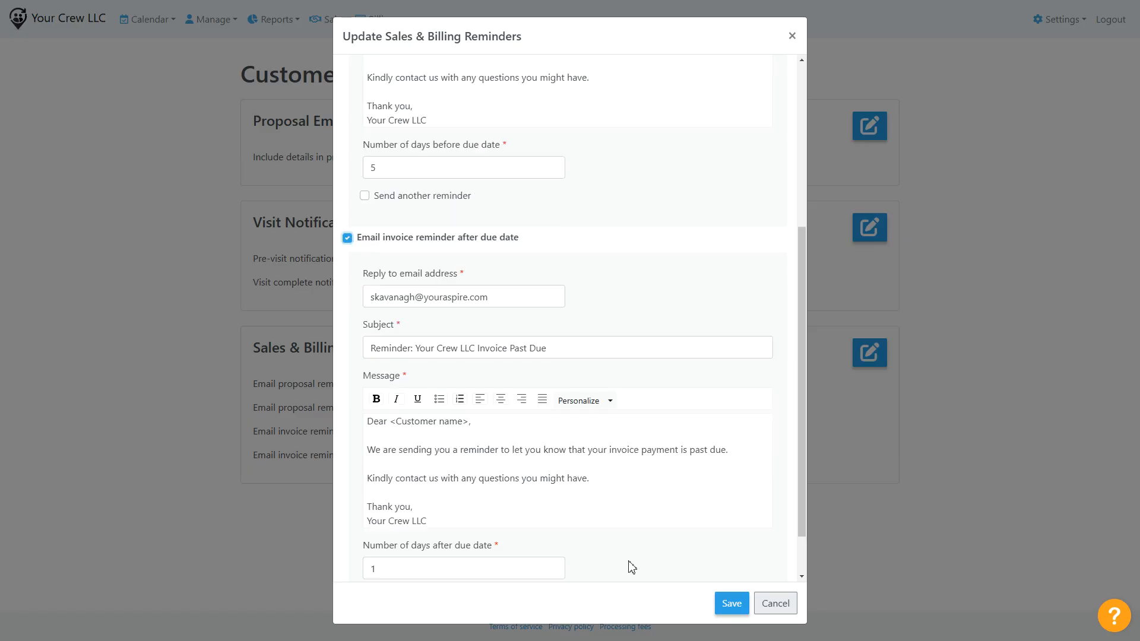
{"action": "scroll", "coordinate": [631, 567], "scroll_direction": "down", "scroll_amount": 1}
{"action": "left_click", "coordinate": [733, 603]}
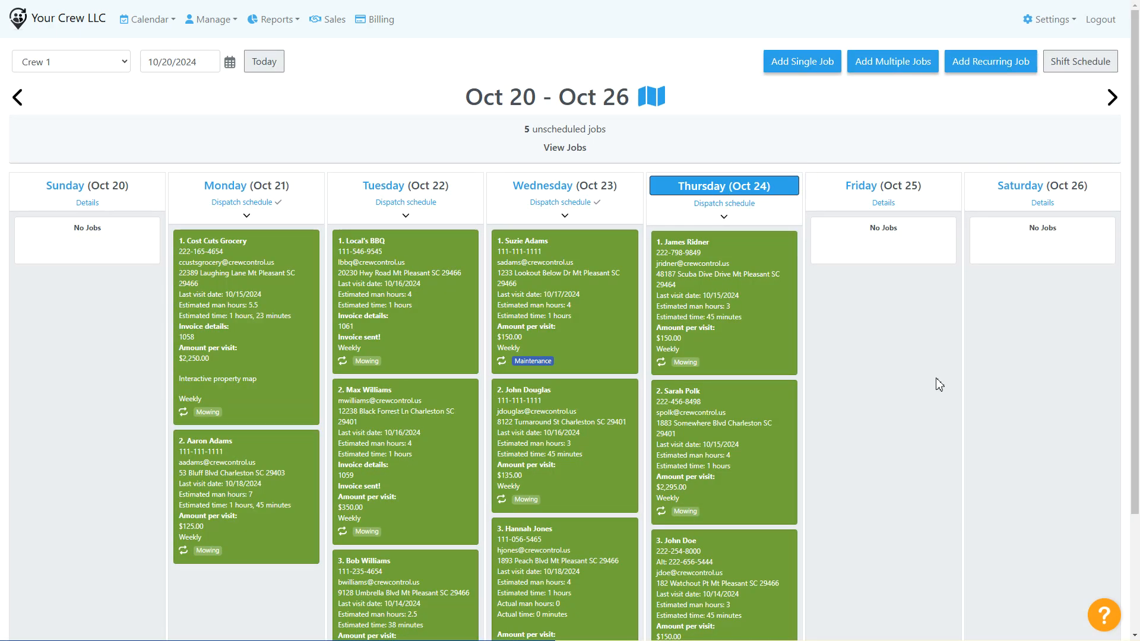
- Turn on receiving emailed invoices and all receipts in My Notifications, and save the settings
{"action": "left_click", "coordinate": [1039, 19]}
{"action": "left_click", "coordinate": [1006, 123]}
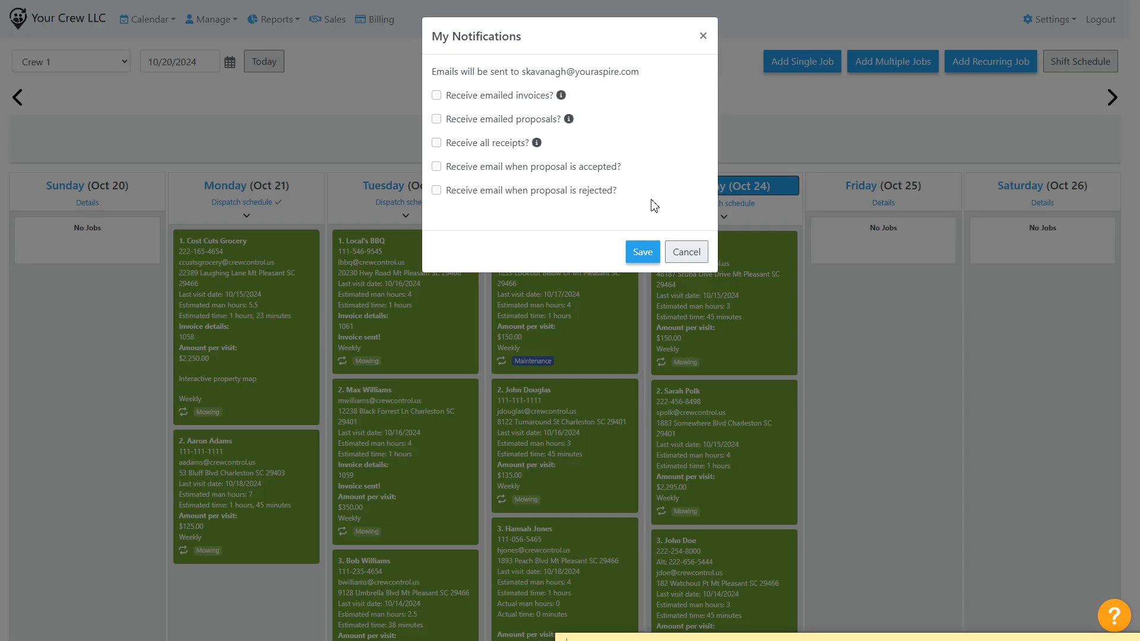
{"action": "left_click", "coordinate": [525, 96]}
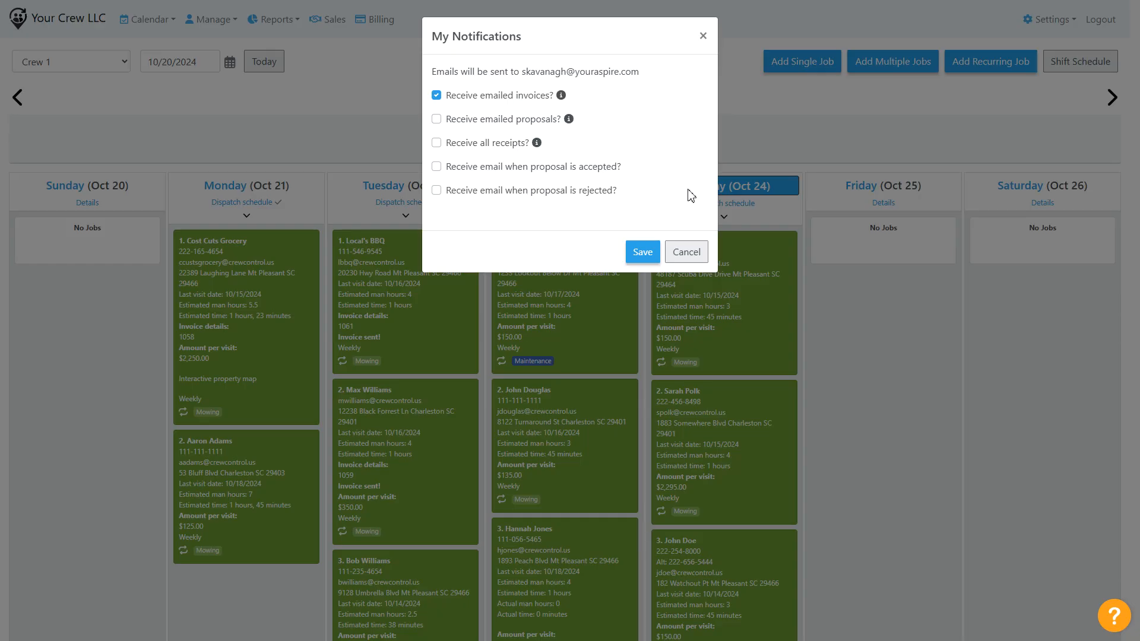
{"action": "left_click", "coordinate": [519, 144]}
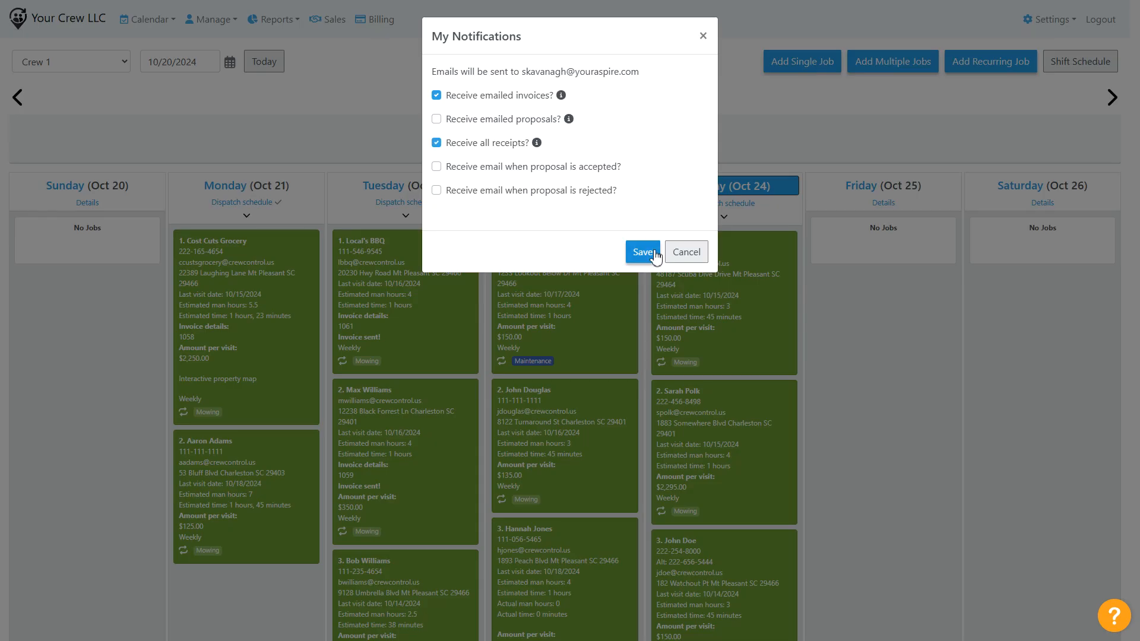
{"action": "left_click", "coordinate": [655, 254]}
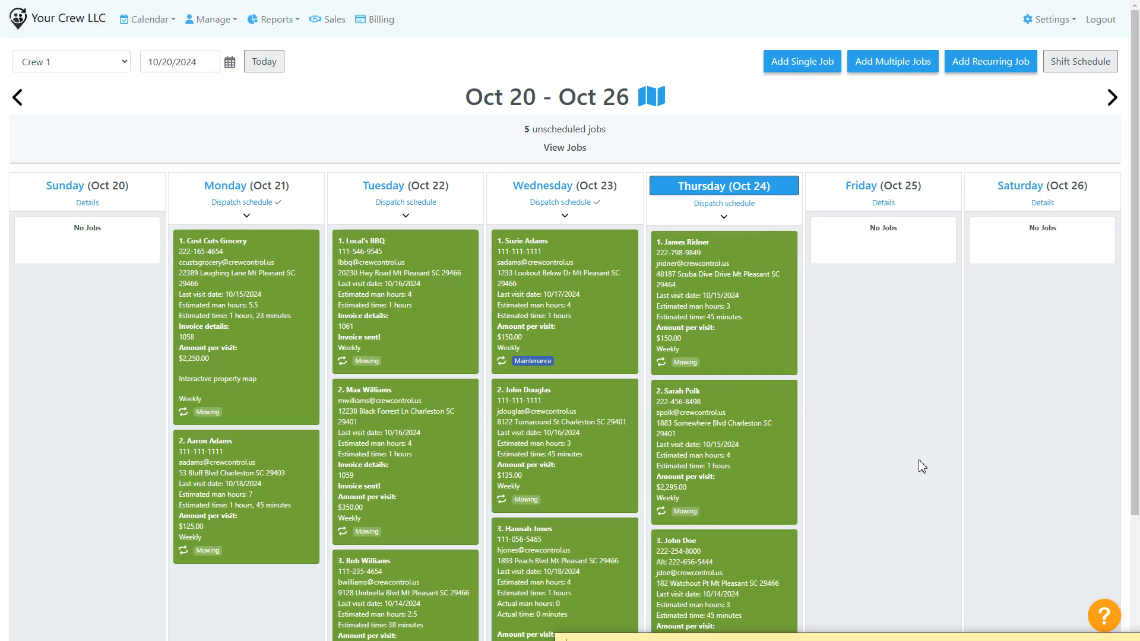
- Open Billing and show the work not invoiced with the date range set to Last 30 days
{"action": "left_click", "coordinate": [379, 20]}
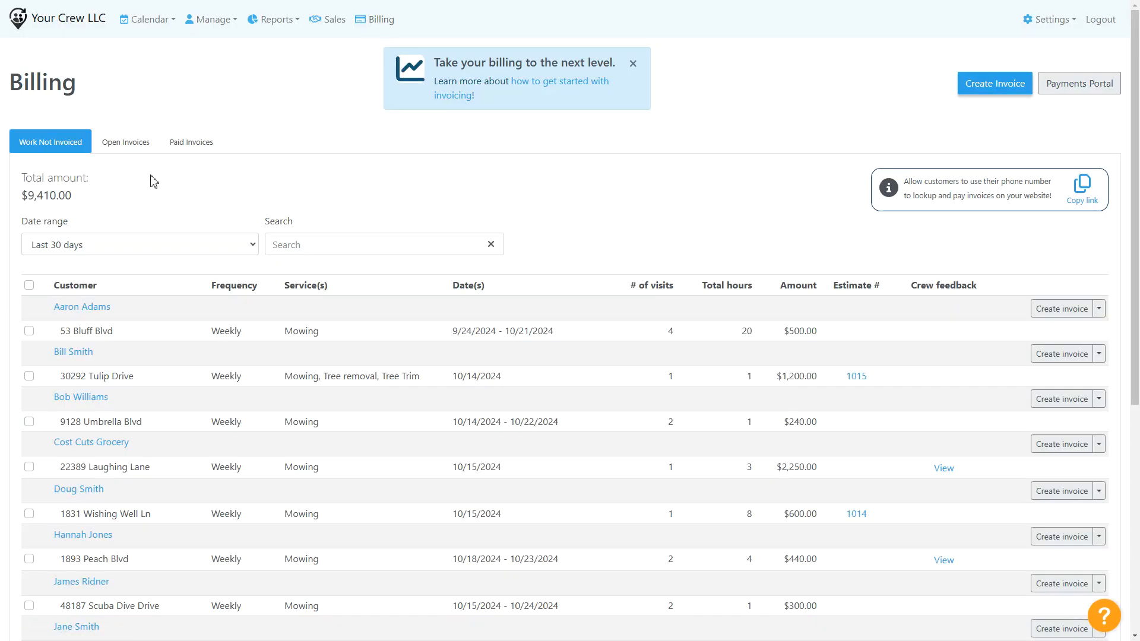
{"action": "left_click", "coordinate": [180, 249]}
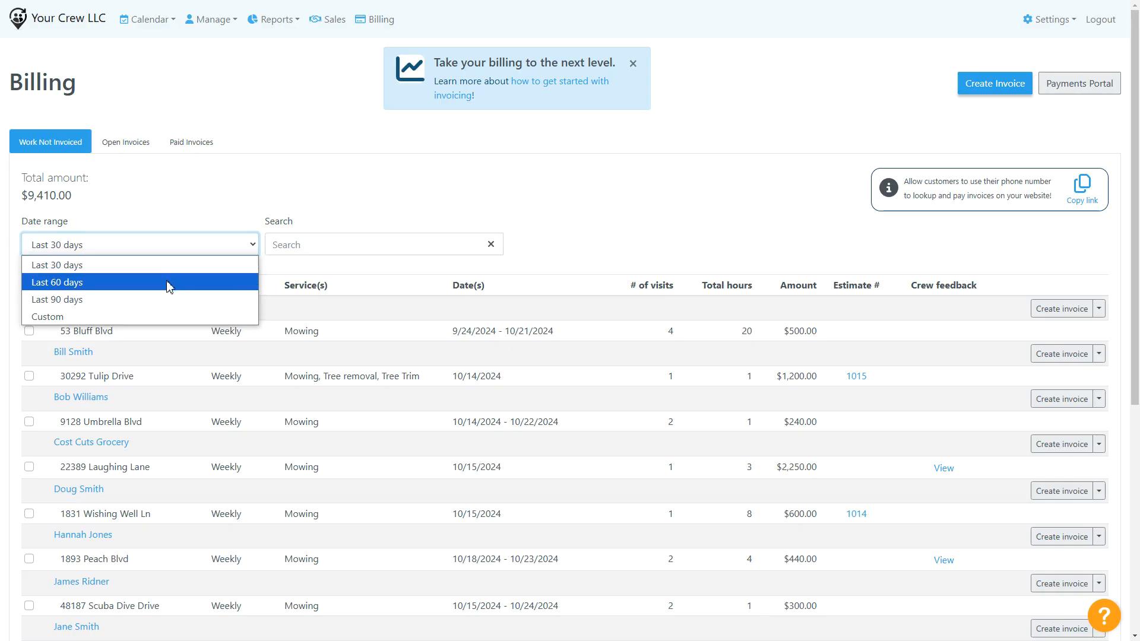
{"action": "left_click", "coordinate": [173, 267]}
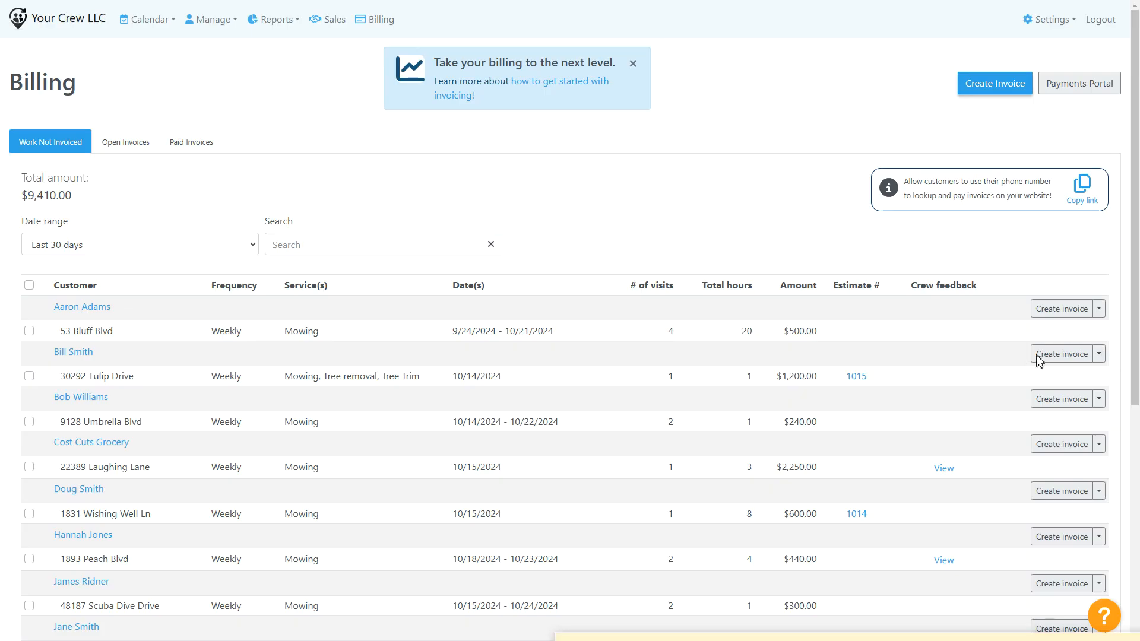
- Start an invoice for the first listed customer and review its delivery options, visits and line items
{"action": "left_click", "coordinate": [1041, 314]}
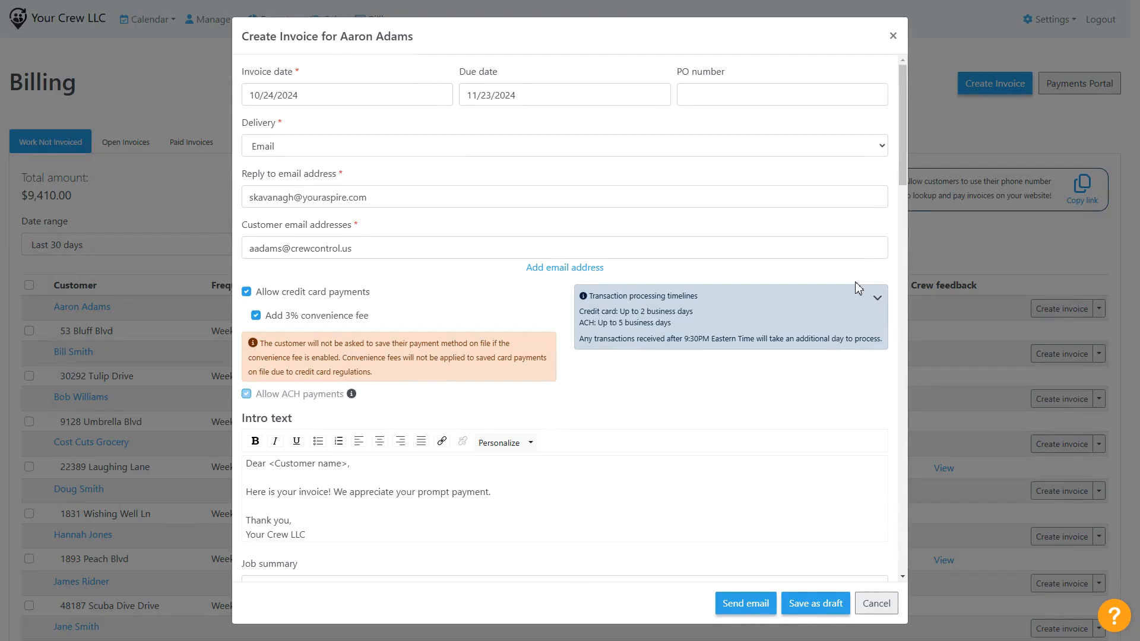
{"action": "scroll", "coordinate": [674, 325], "scroll_direction": "down", "scroll_amount": 10}
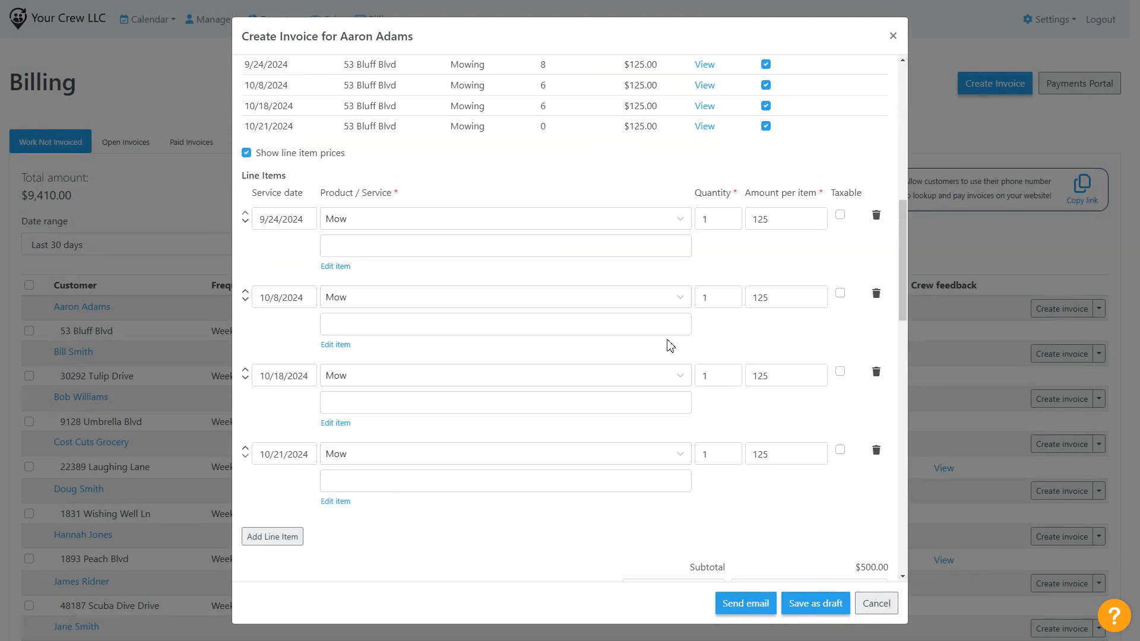
{"action": "scroll", "coordinate": [670, 345], "scroll_direction": "down", "scroll_amount": 8}
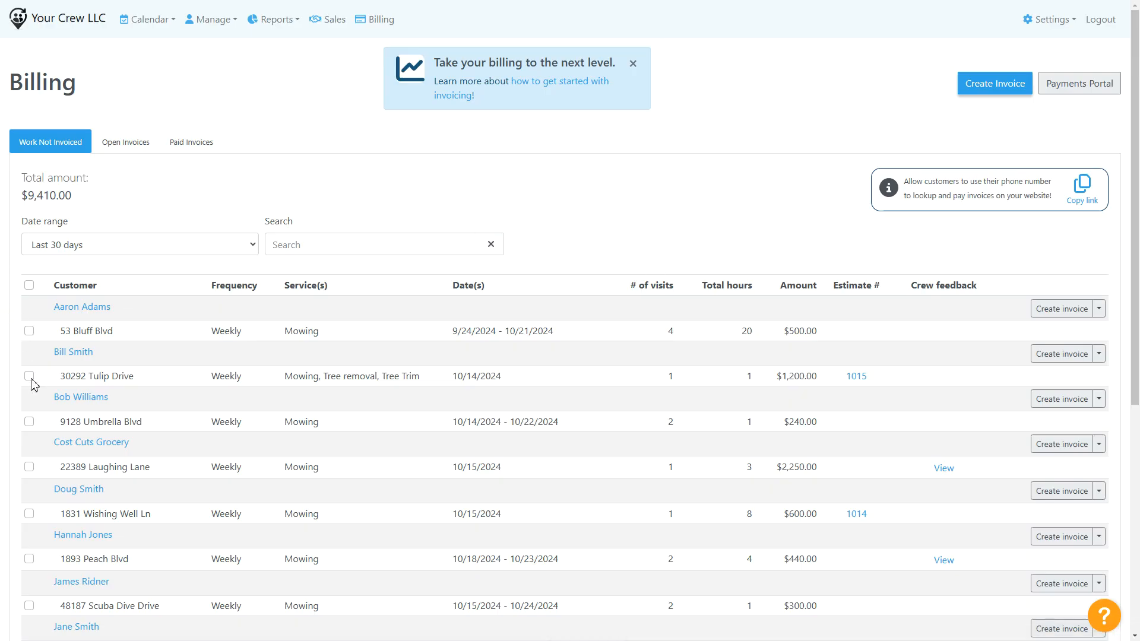
- Batch email invoices for the first two uninvoiced jobs, keeping the default dates, tax rate and payment options
{"action": "left_click", "coordinate": [29, 332]}
{"action": "left_click", "coordinate": [29, 377]}
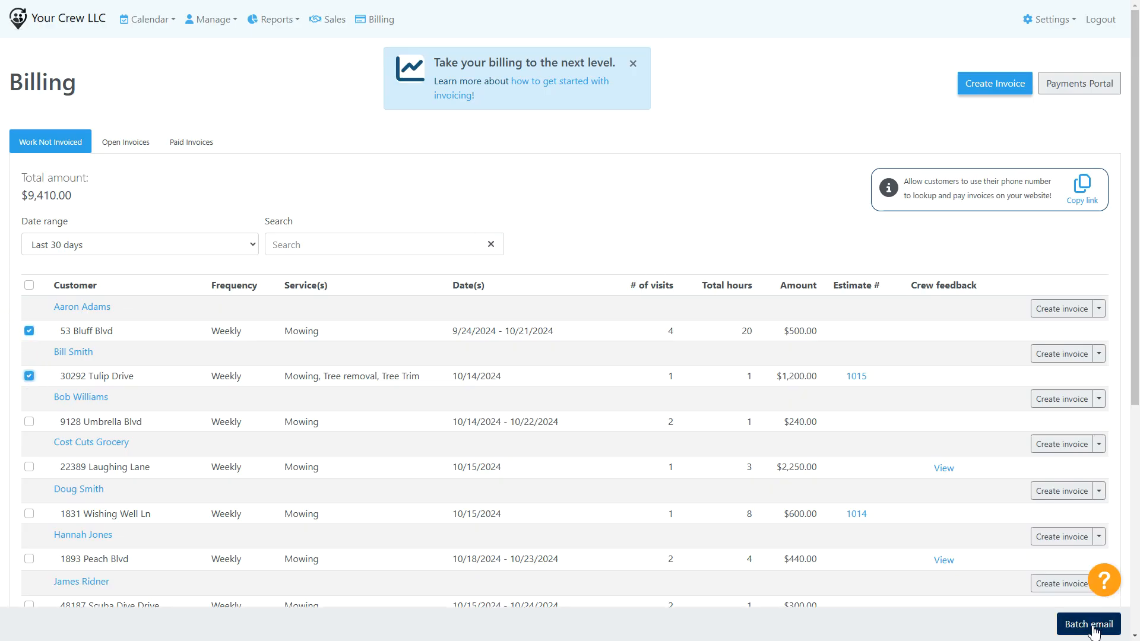
{"action": "left_click", "coordinate": [1095, 626]}
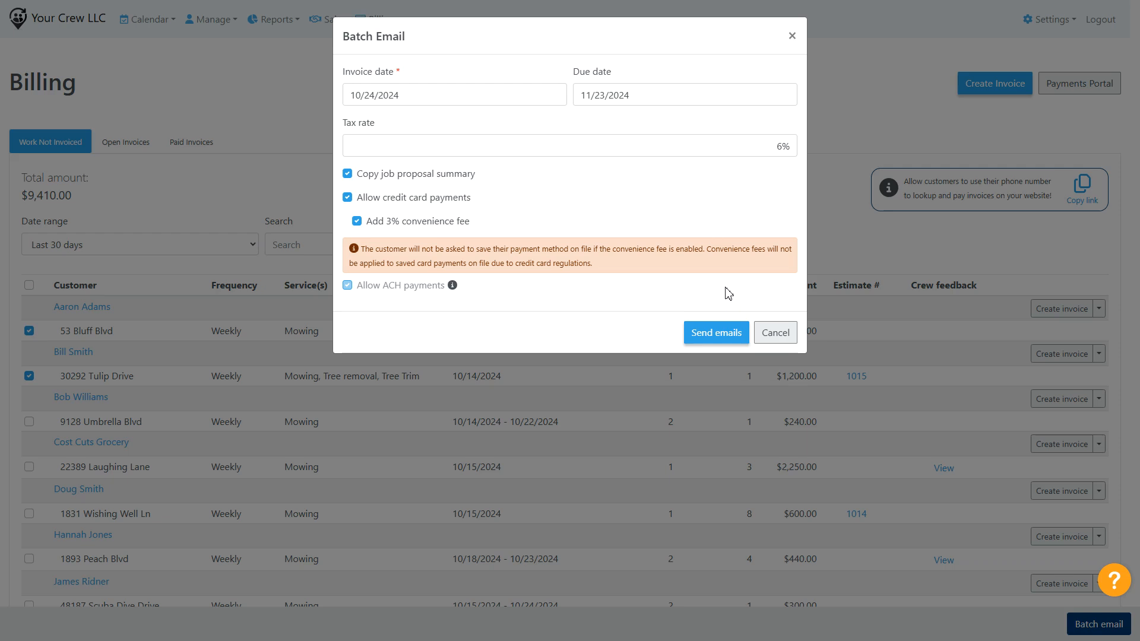
{"action": "left_click", "coordinate": [714, 336]}
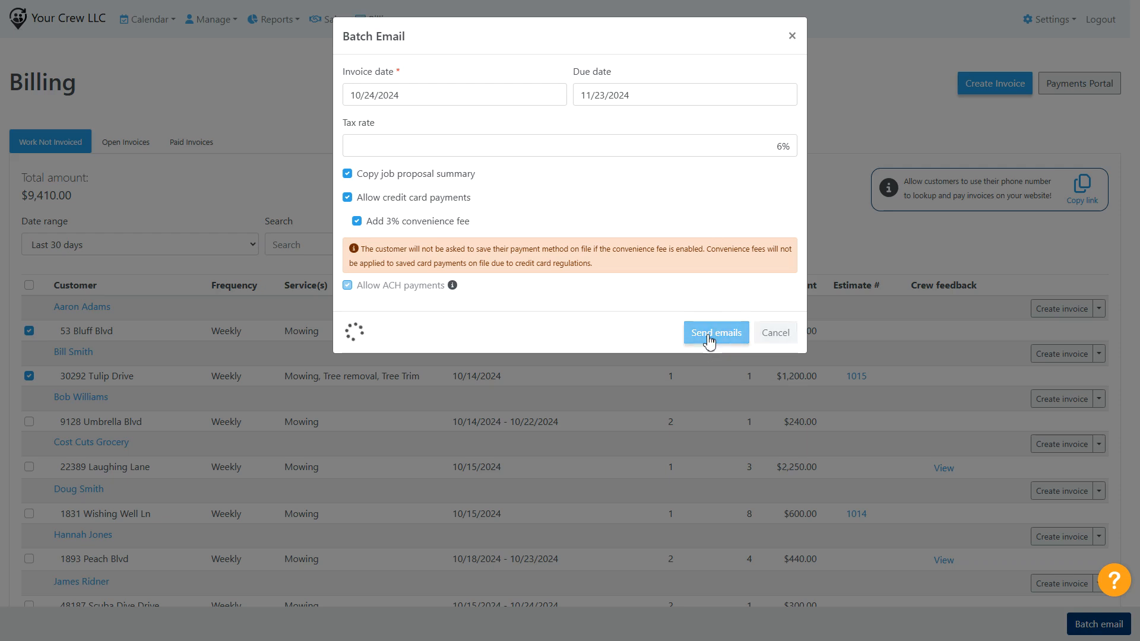
- Open the recurring job at the end of the uninvoiced list through the fix offered for its disabled batch invoicing
{"action": "scroll", "coordinate": [666, 409], "scroll_direction": "down", "scroll_amount": 5}
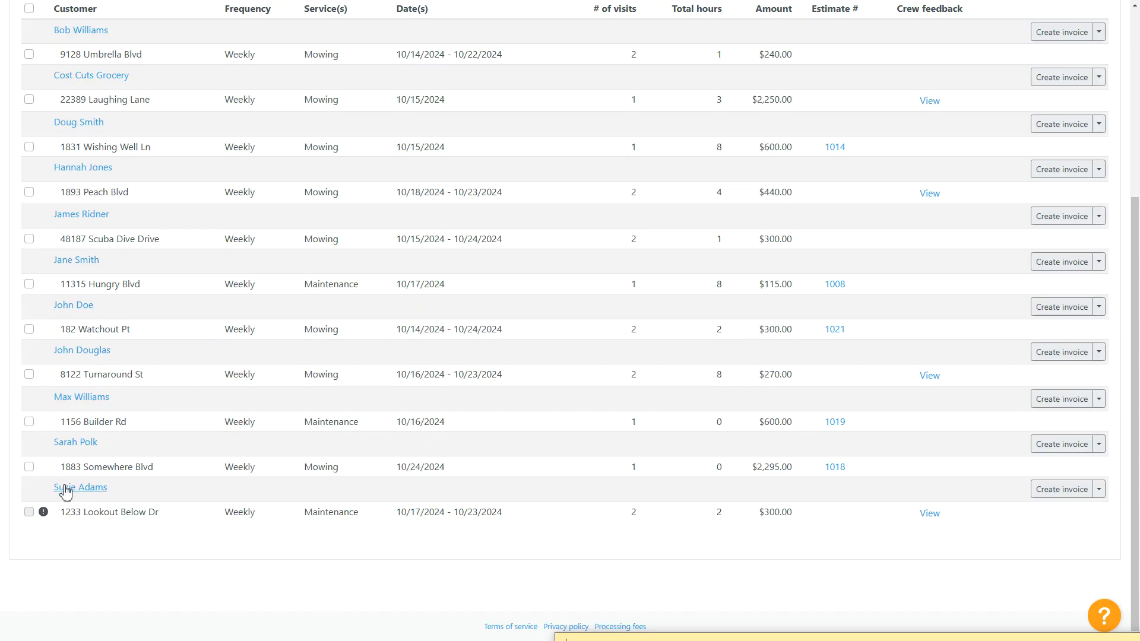
{"action": "mouse_move", "coordinate": [44, 514]}
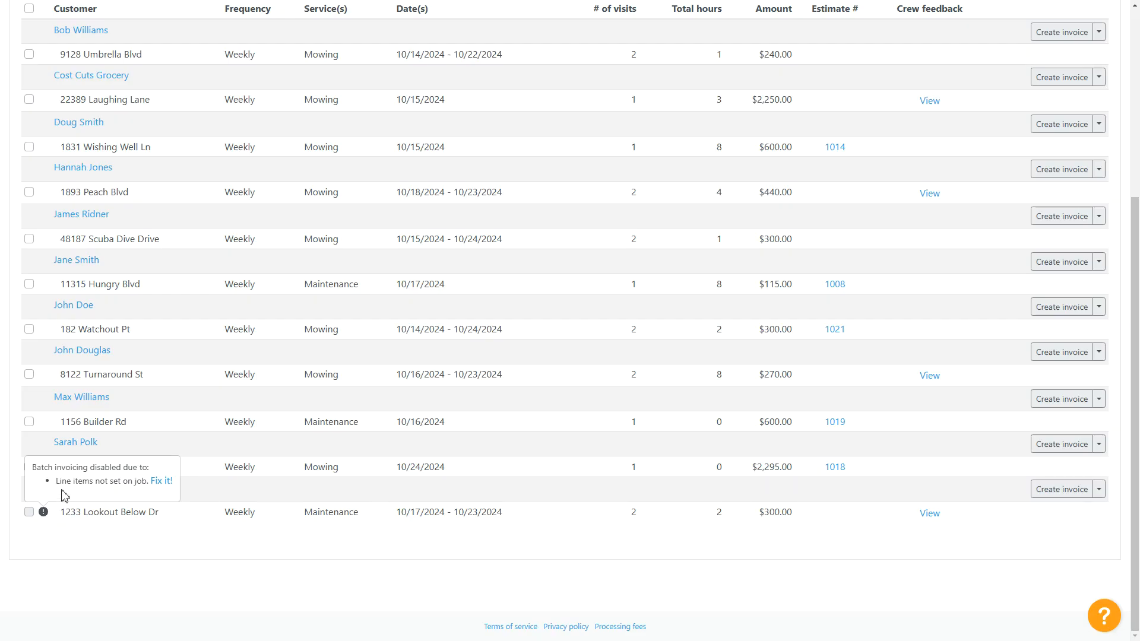
{"action": "left_click", "coordinate": [162, 480]}
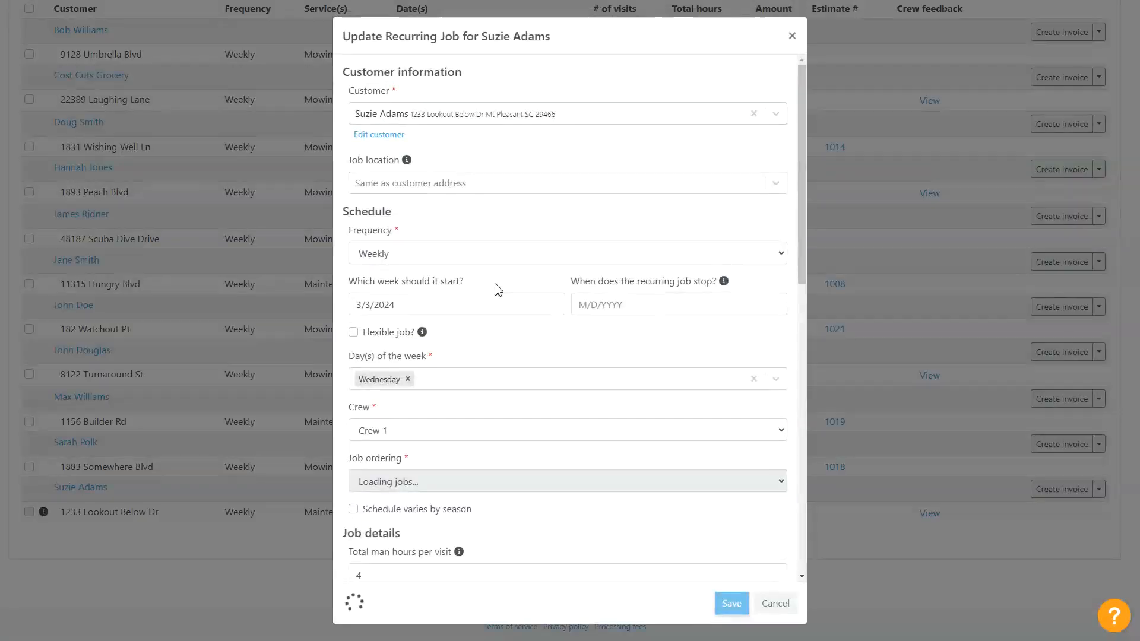
- Add a Mow line item at 150 per item to the recurring job's billing information and save the job
{"action": "scroll", "coordinate": [533, 374], "scroll_direction": "down", "scroll_amount": 12}
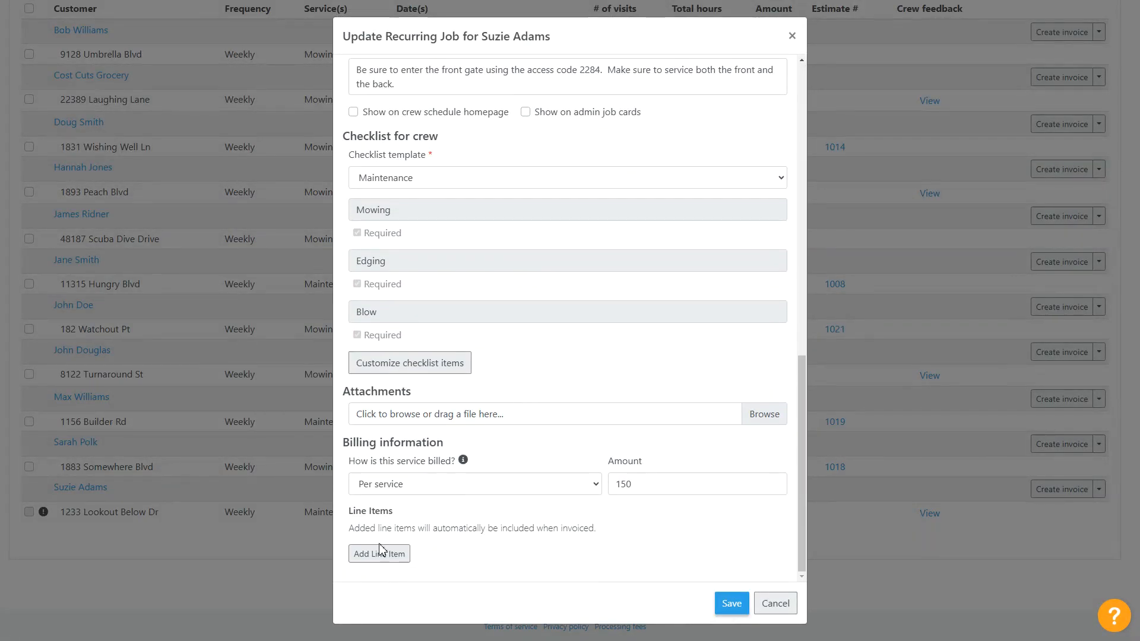
{"action": "left_click", "coordinate": [379, 558]}
{"action": "left_click", "coordinate": [409, 561]}
{"action": "scroll", "coordinate": [438, 541], "scroll_direction": "down", "scroll_amount": 5}
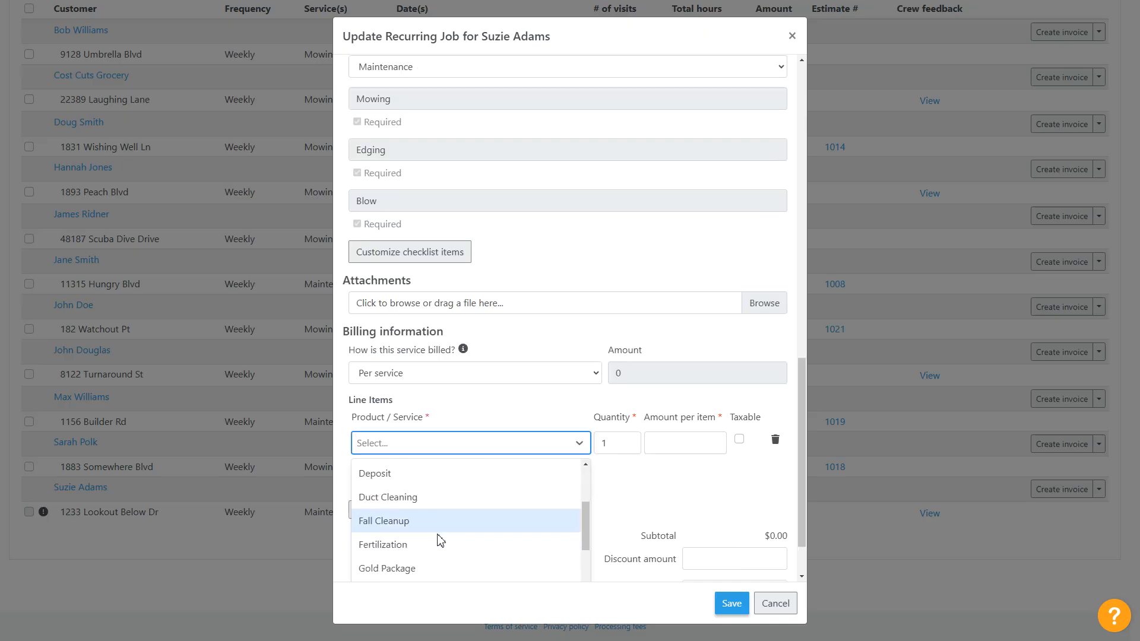
{"action": "scroll", "coordinate": [440, 534], "scroll_direction": "down", "scroll_amount": 1}
{"action": "left_click", "coordinate": [438, 517]}
{"action": "left_click", "coordinate": [675, 442]}
{"action": "type", "text": "150"}
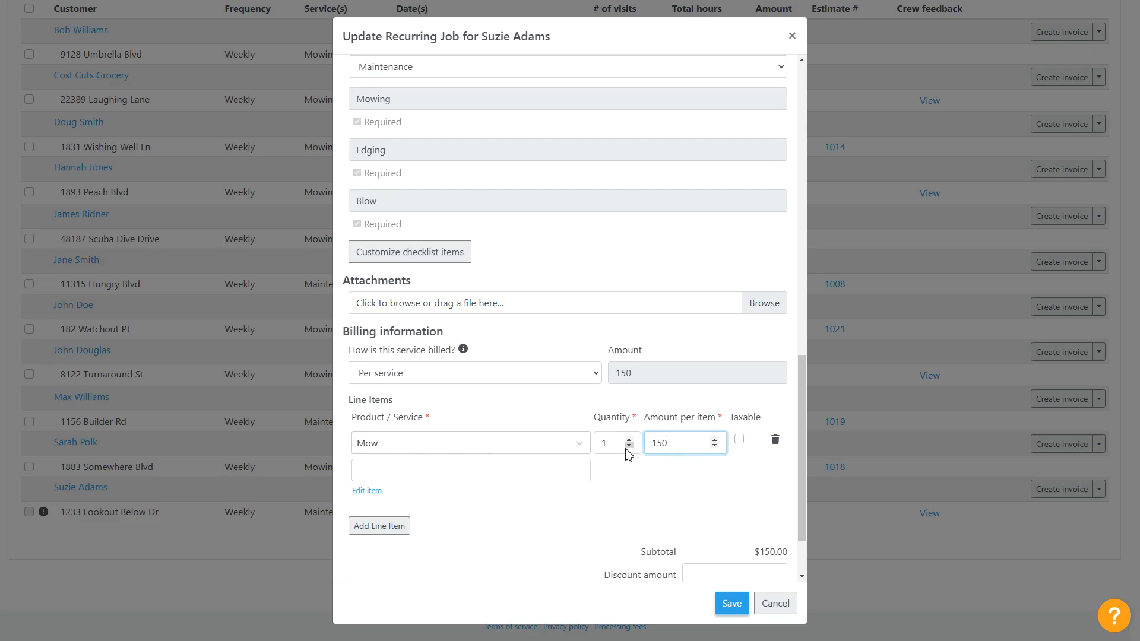
{"action": "left_click", "coordinate": [731, 603]}
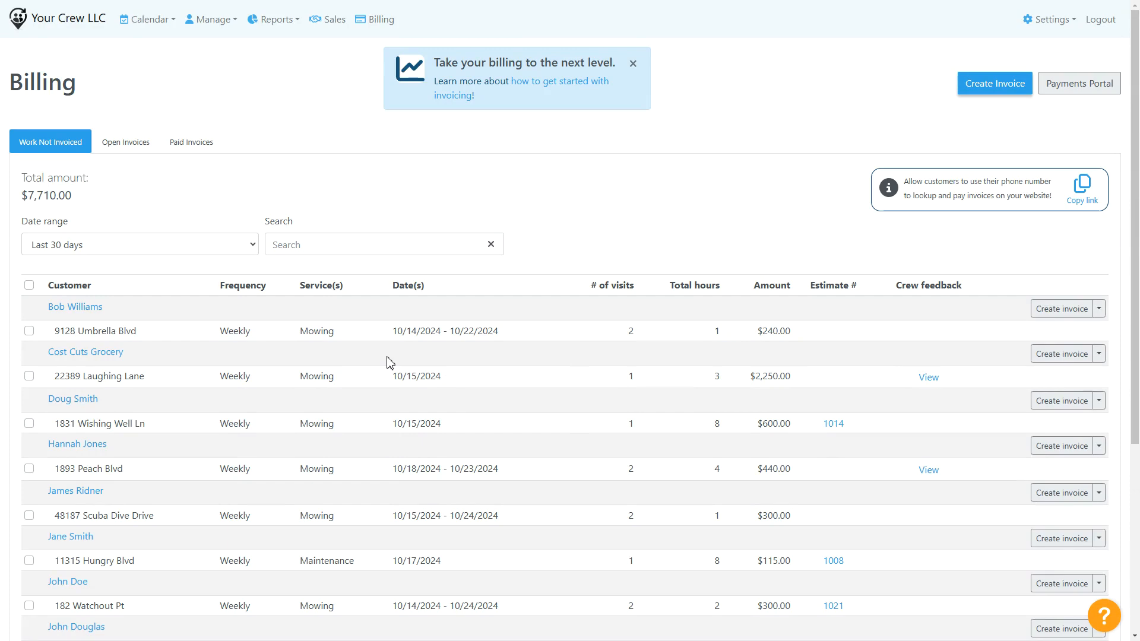
- Select all remaining uninvoiced jobs and batch email their invoices with the default settings
{"action": "left_click", "coordinate": [29, 285]}
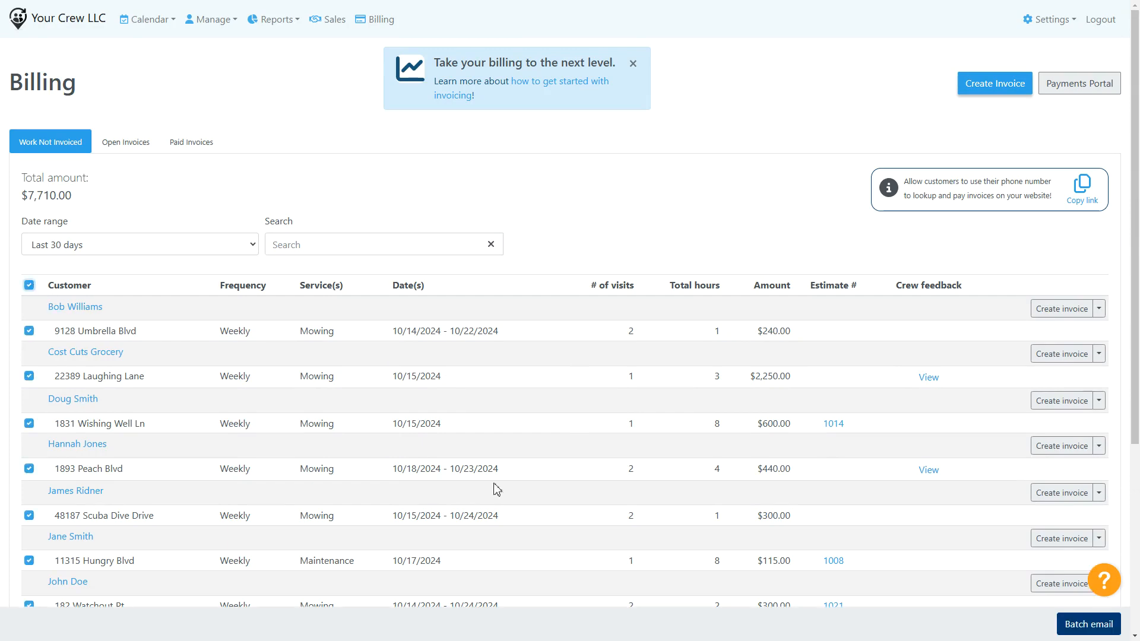
{"action": "left_click", "coordinate": [1066, 624]}
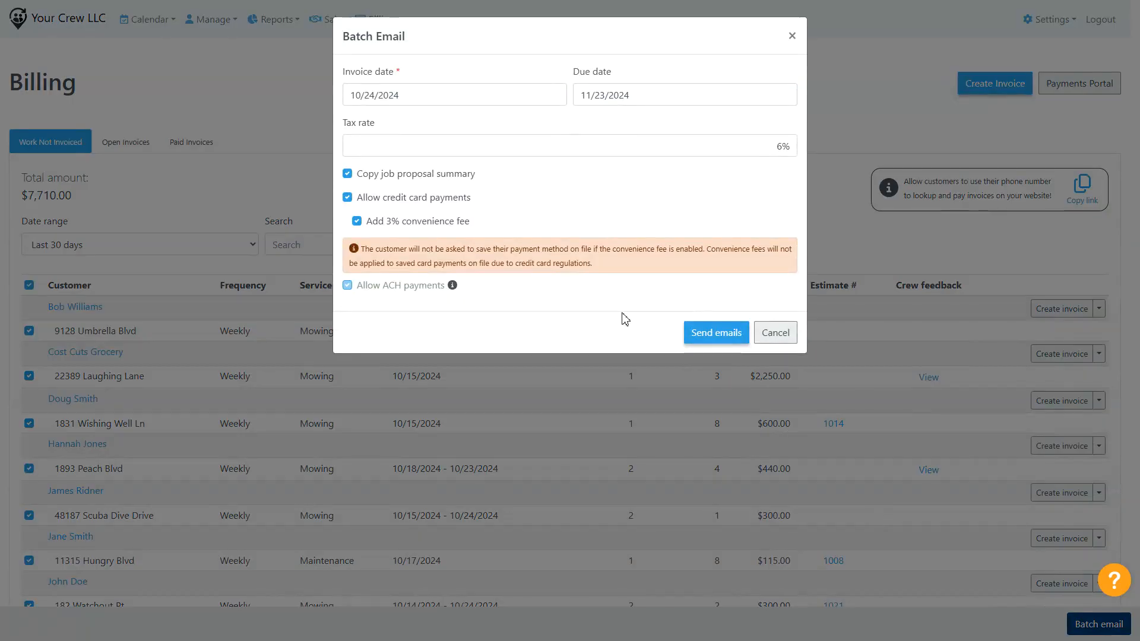
{"action": "left_click", "coordinate": [708, 333]}
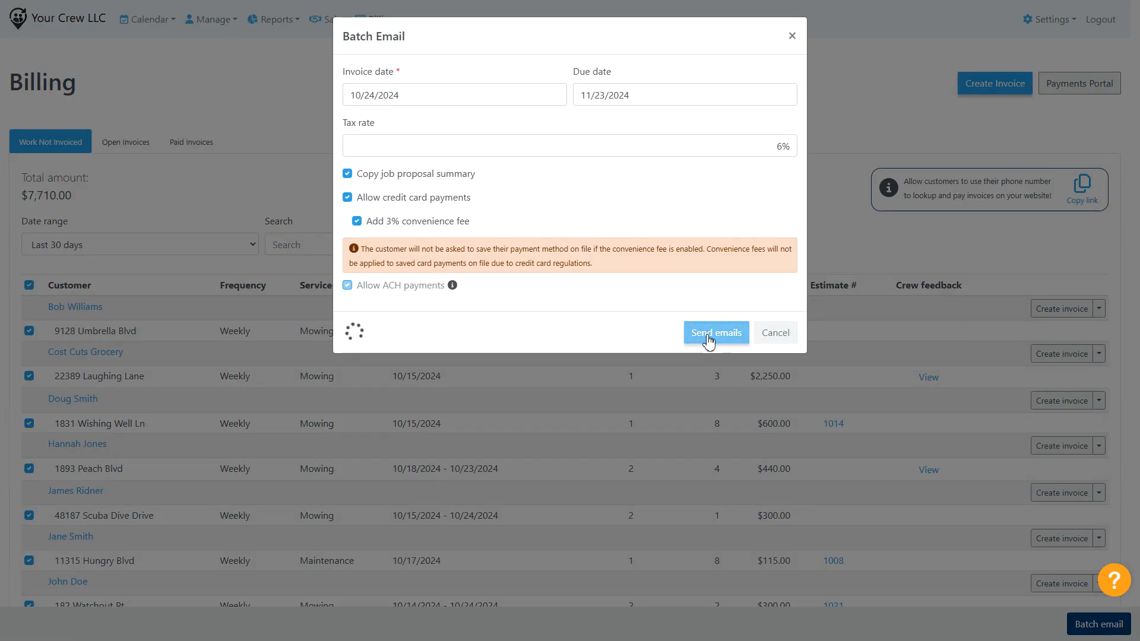